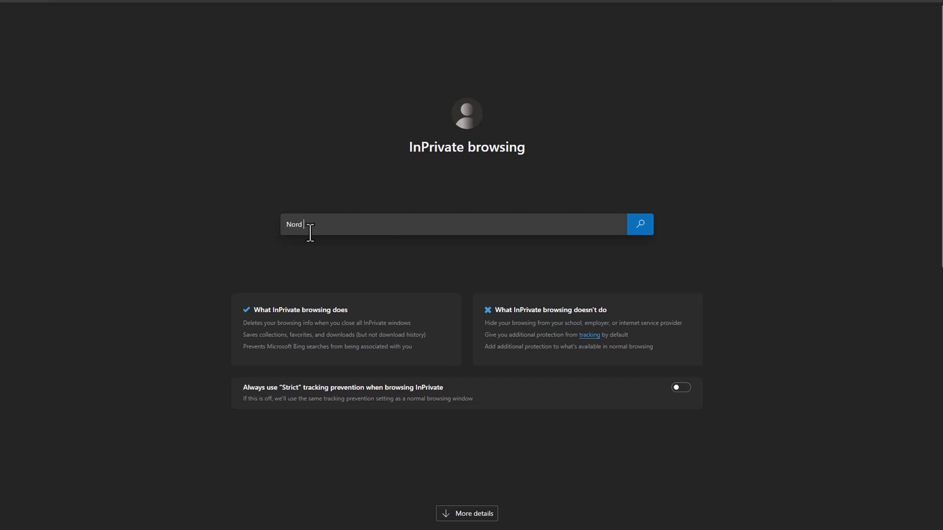
# Search Bing for 'NordVPN Download' and open the NordVPN for Windows download page
pyautogui.write('oad')
pyautogui.press('Return')
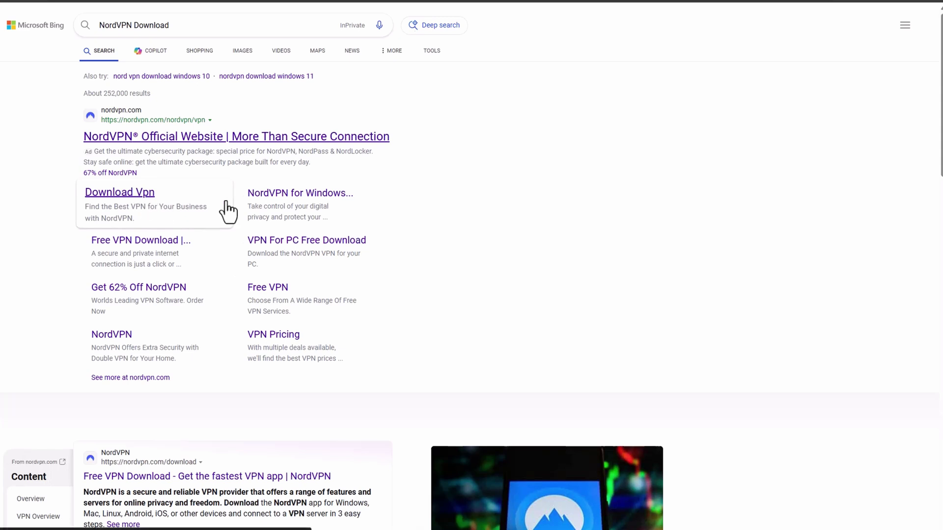
pyautogui.click(292, 202)
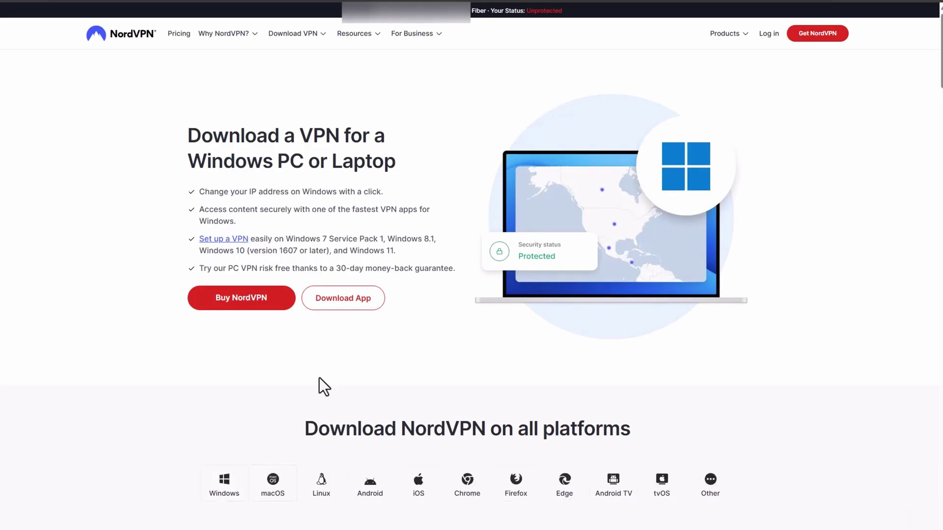
# Install NordVPN to the default C:\Program Files\NordVPN without the browser extension
pyautogui.click(339, 301)
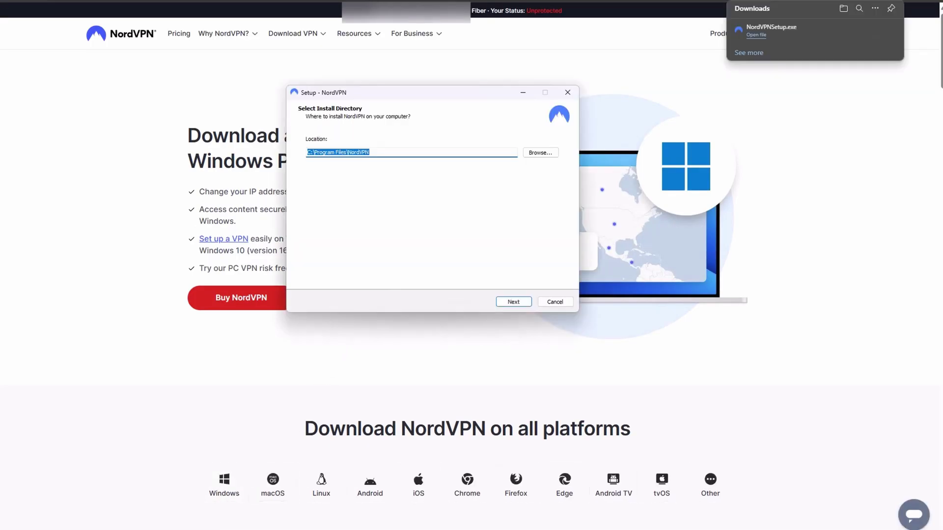
pyautogui.click(514, 301)
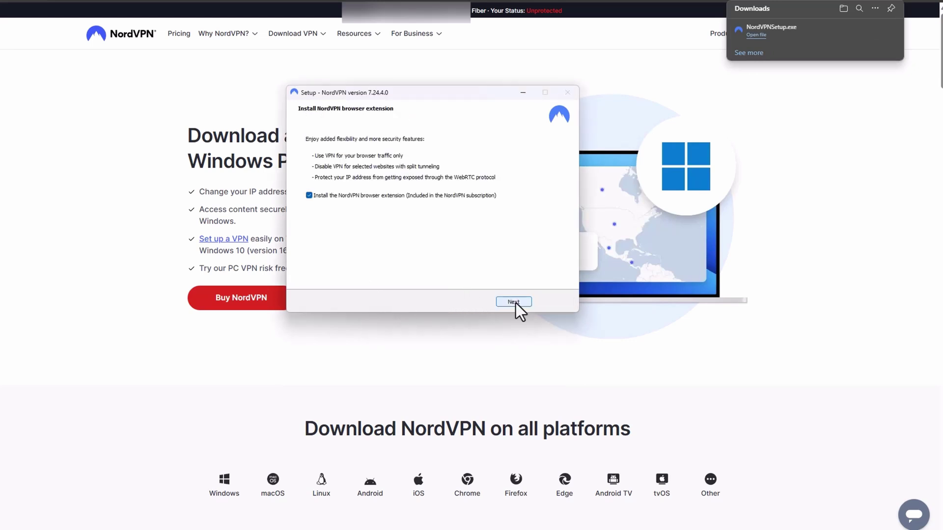
pyautogui.click(393, 196)
pyautogui.click(510, 301)
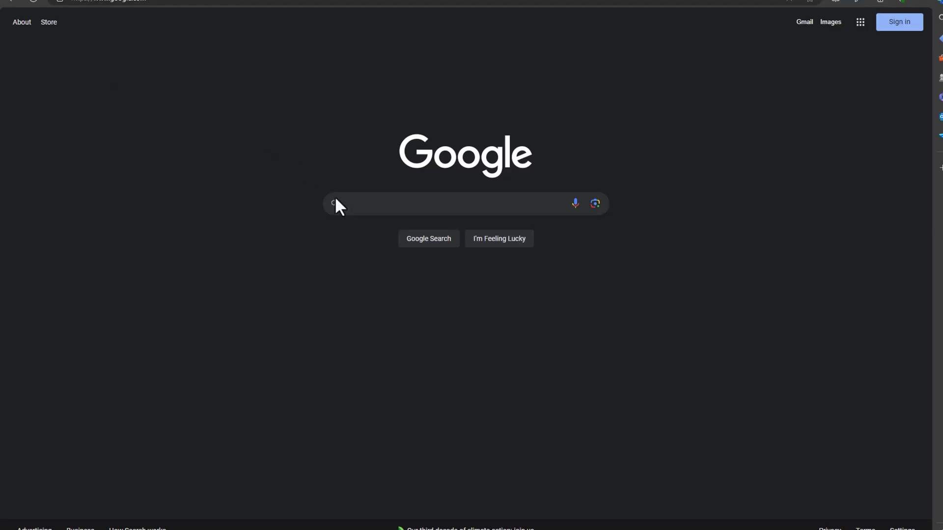
# Search Google for 'what is my public ip address' and open whatismyipaddress.com
pyautogui.click(359, 204)
pyautogui.write('what is my public ip address')
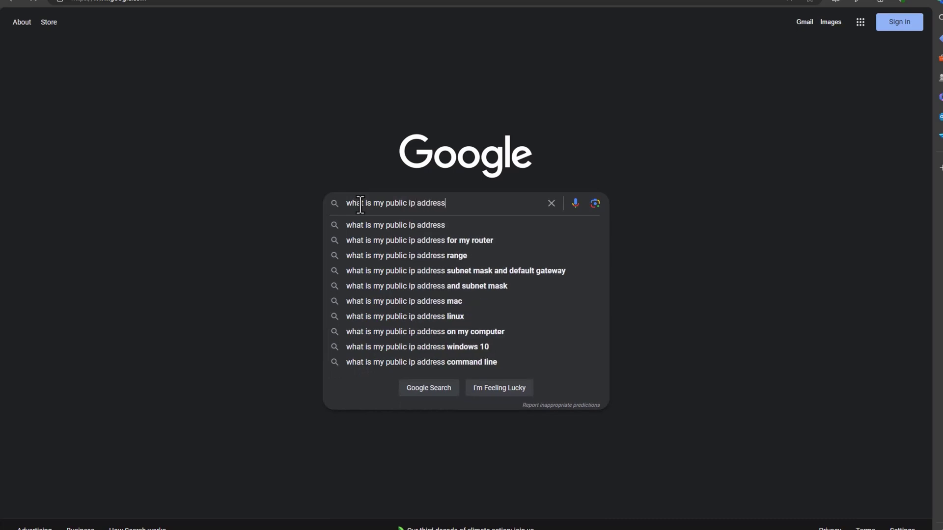
pyautogui.press('Return')
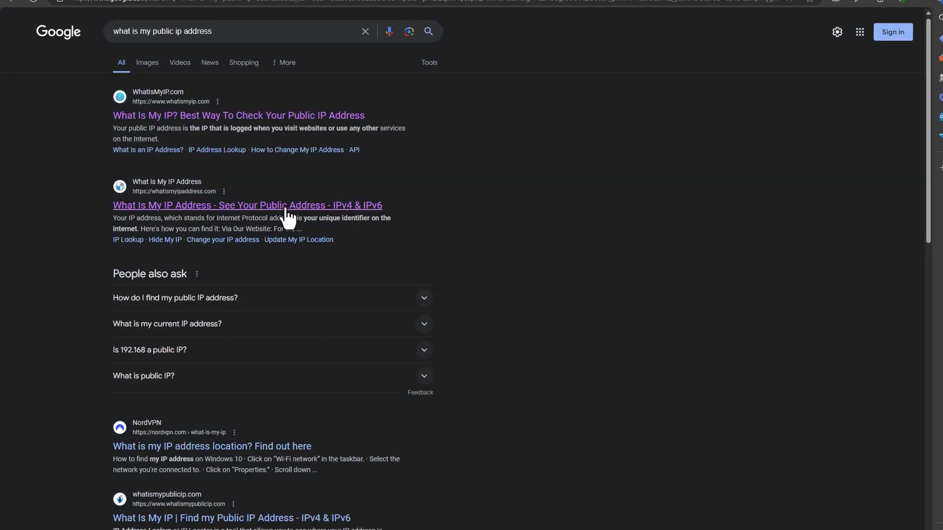
pyautogui.click(285, 206)
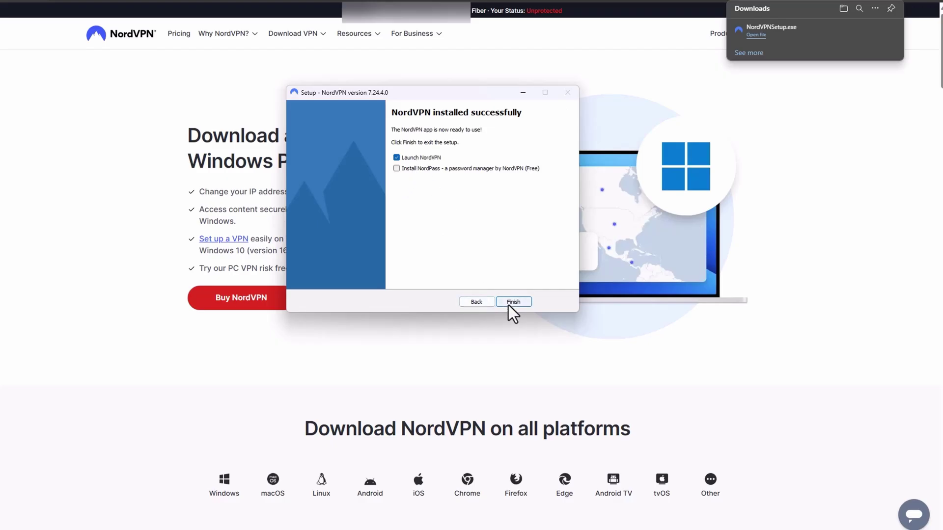
# Finish the NordVPN setup so the app launches to its 'Let's set you up' screen
pyautogui.click(514, 302)
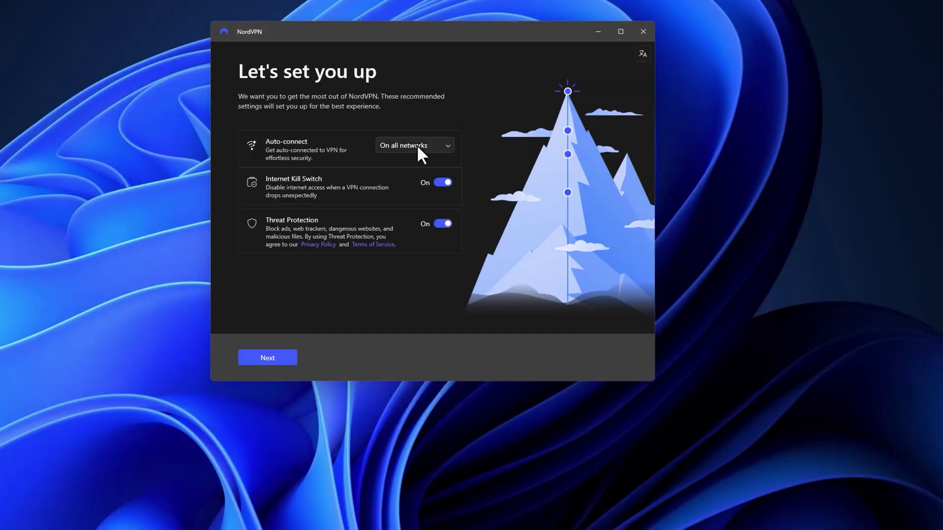
# Set Auto-connect to Never, turn off Threat Protection, and skip the security package offer
pyautogui.click(416, 145)
pyautogui.click(409, 148)
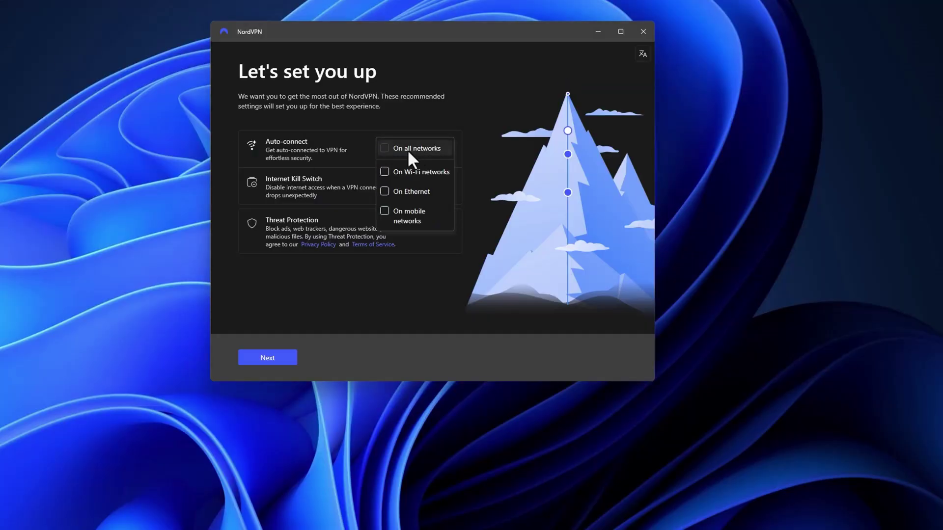
pyautogui.click(334, 106)
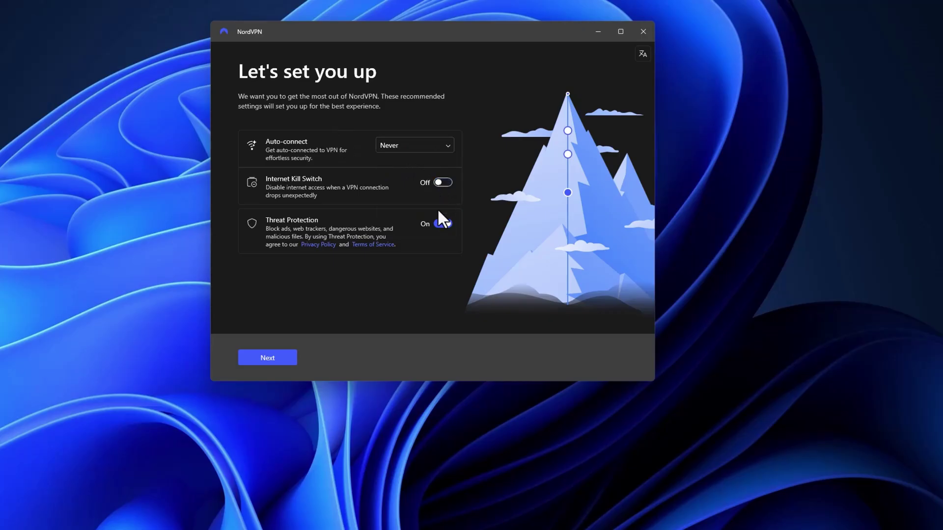
pyautogui.click(439, 222)
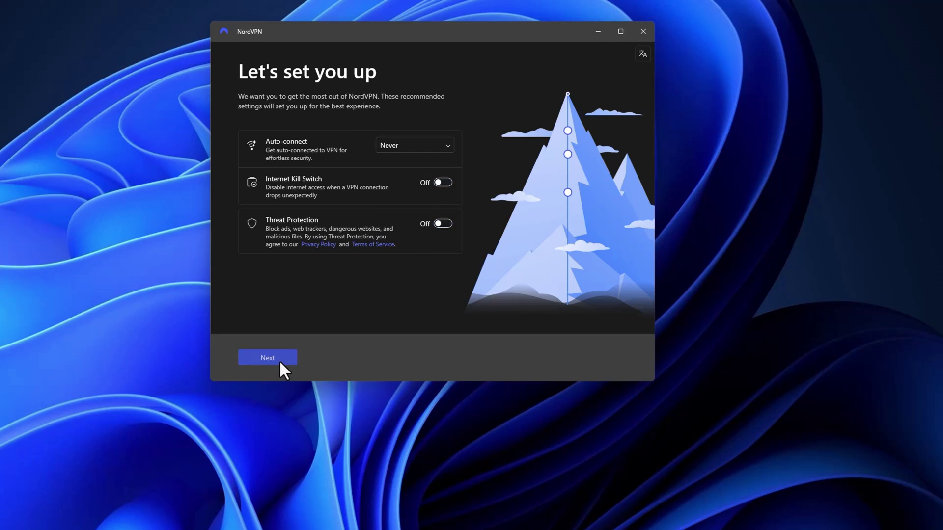
pyautogui.click(280, 362)
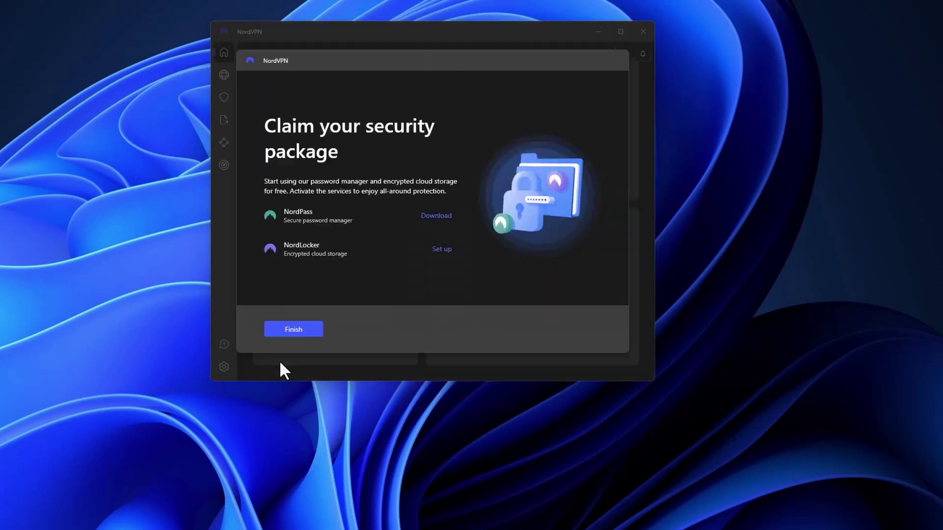
pyautogui.click(297, 329)
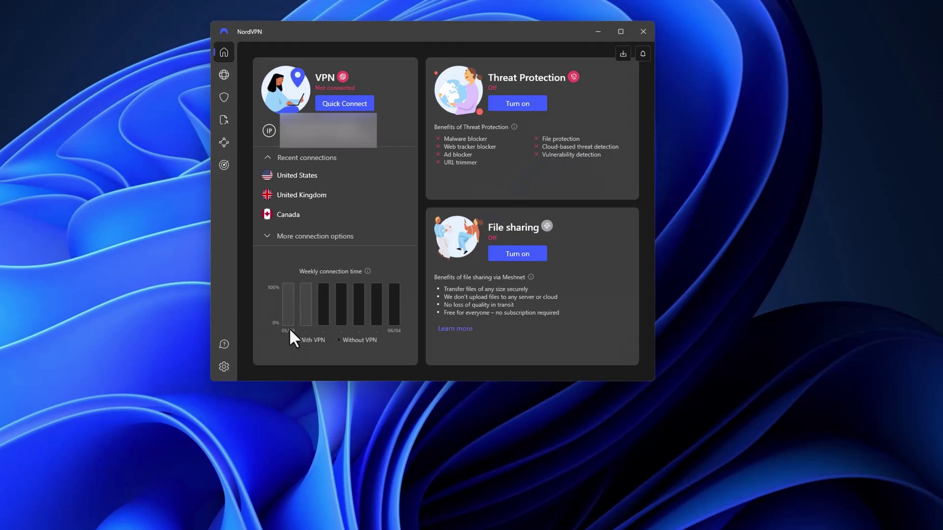
# Zoom the server map into Canada and connect to the Montreal server
pyautogui.click(224, 74)
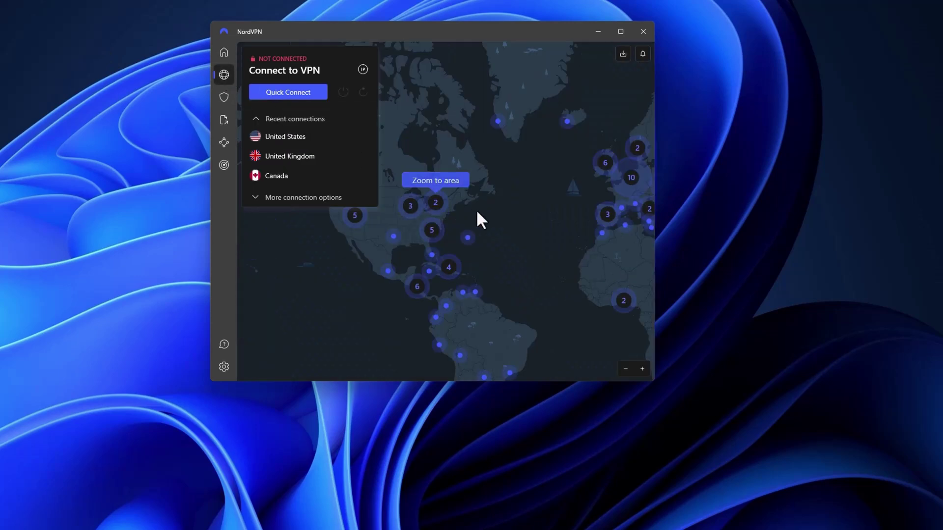
pyautogui.scroll(2, 471, 217)
pyautogui.moveTo(437, 213); pyautogui.dragTo(506, 253)
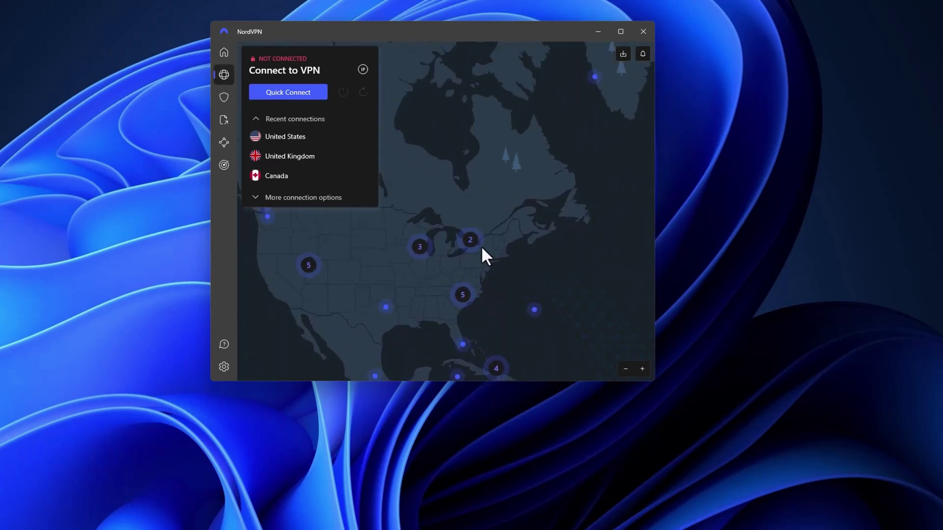
pyautogui.scroll(3, 486, 248)
pyautogui.click(502, 205)
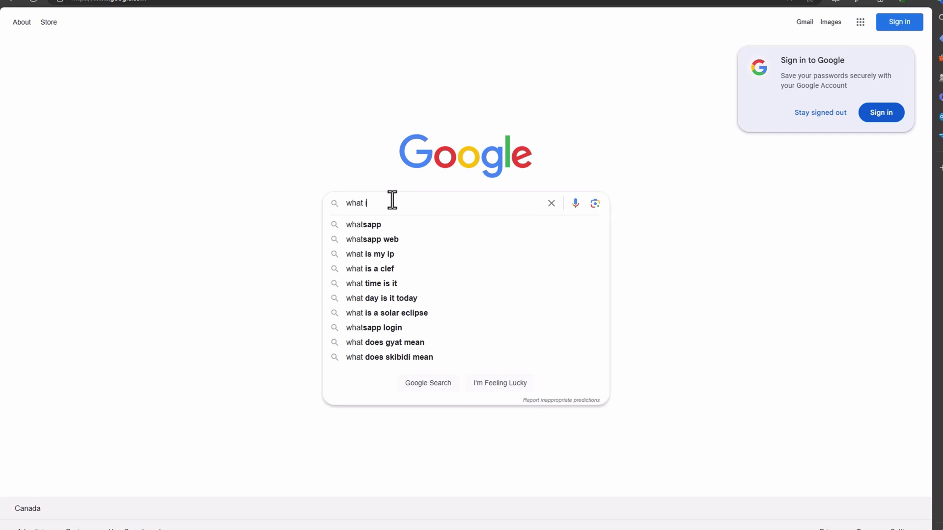
# Search Google again for 'what is my public ip address' to check the new IP
pyautogui.write('is my')
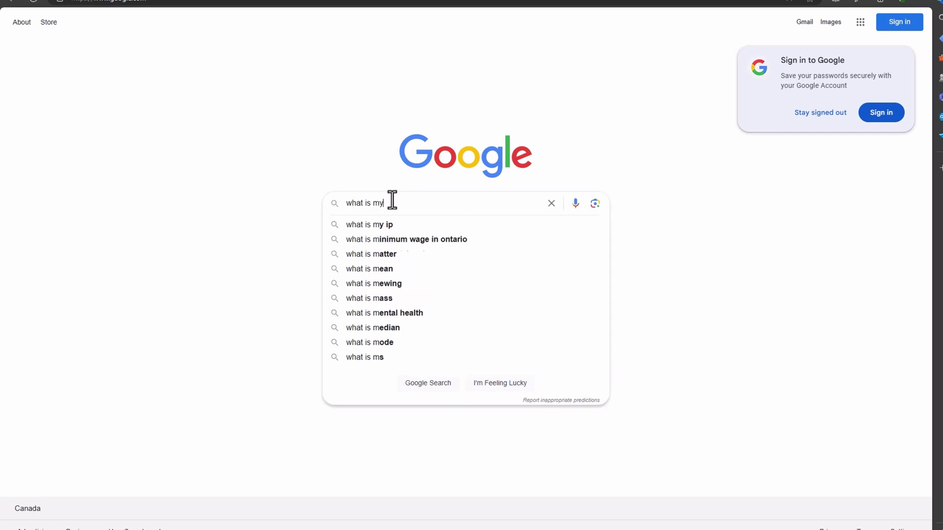
pyautogui.write(' public ip address')
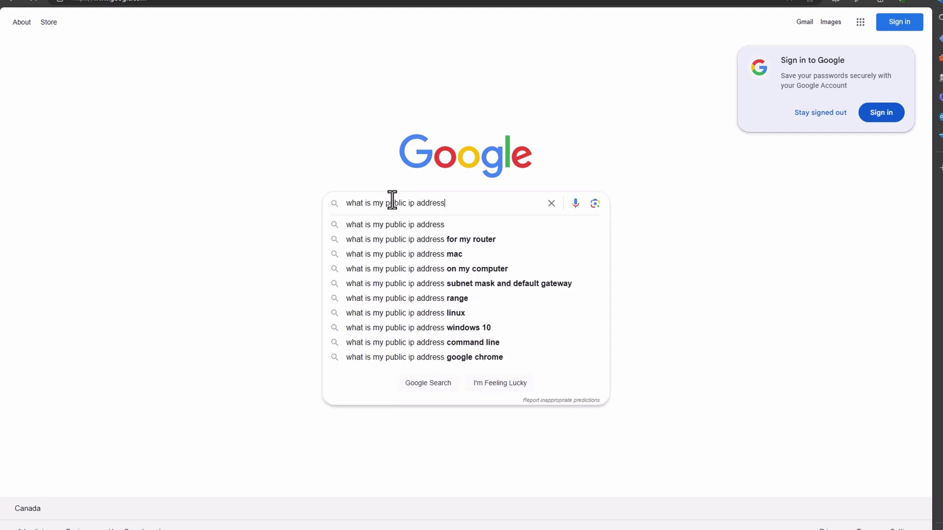
pyautogui.press('Return')
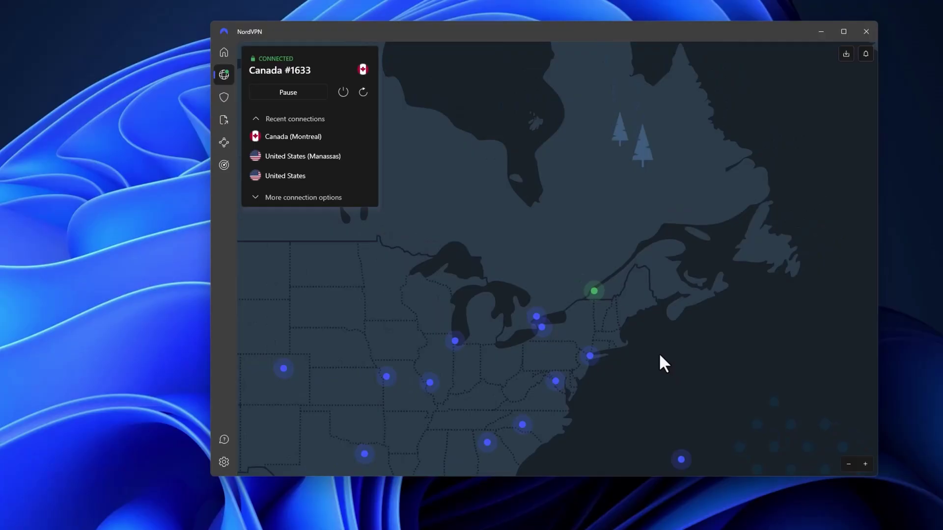
pyautogui.moveTo(708, 398); pyautogui.dragTo(449, 310)
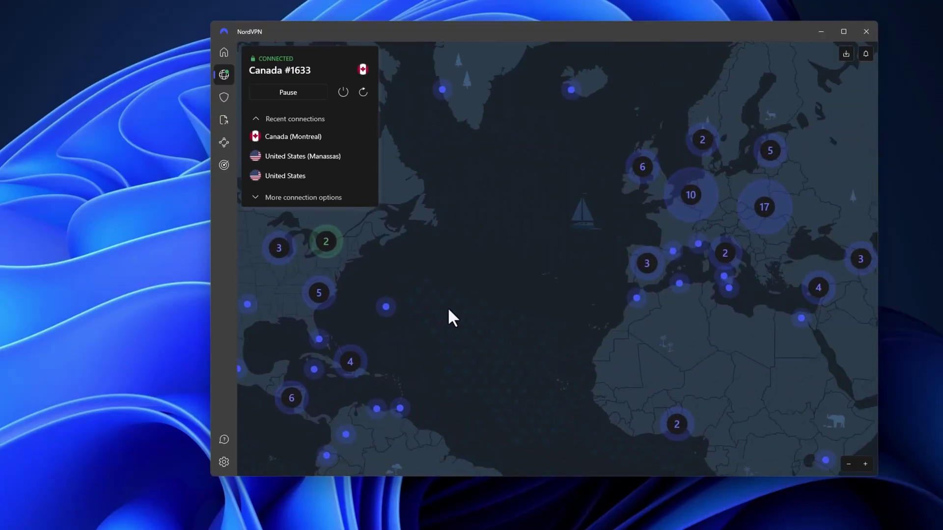
pyautogui.moveTo(745, 354); pyautogui.dragTo(356, 333)
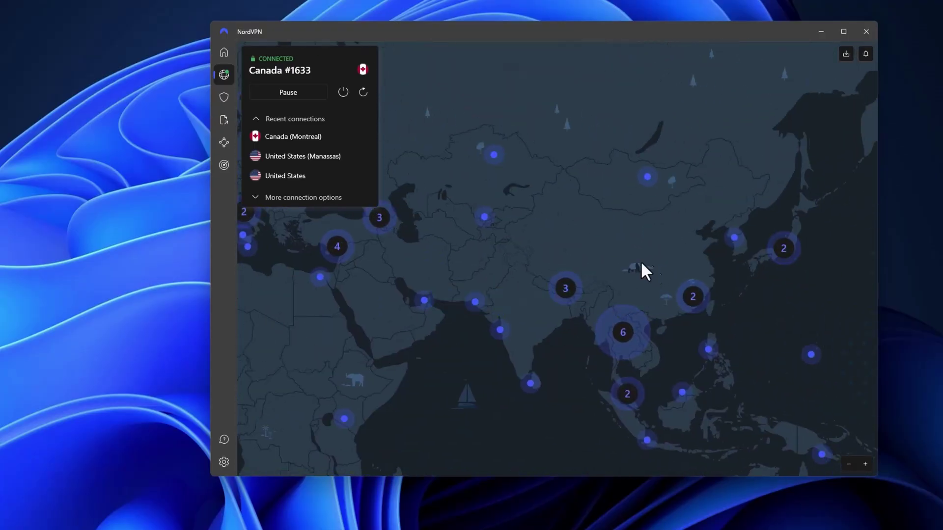
pyautogui.moveTo(652, 274); pyautogui.dragTo(600, 276)
pyautogui.scroll(-2, 607, 310)
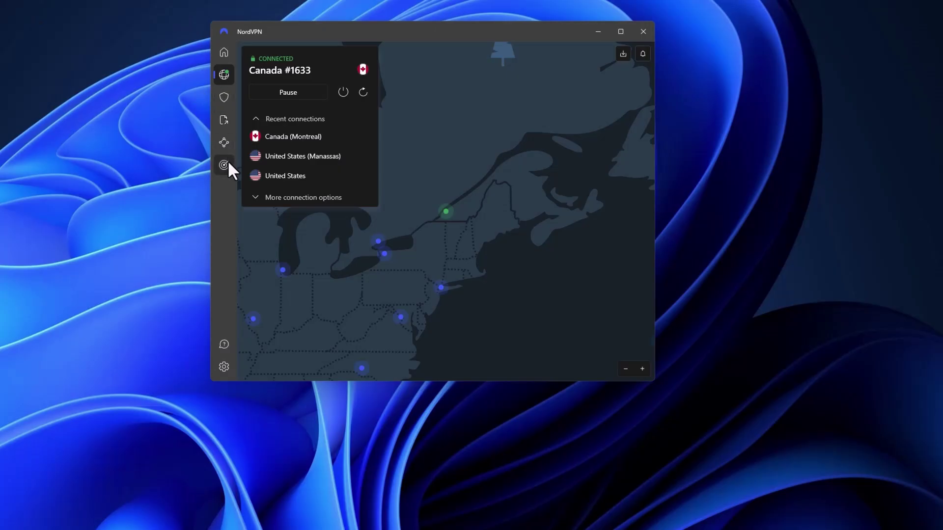
# In Settings > Kill Switch, turn Internet Kill Switch on and then back off
pyautogui.click(225, 366)
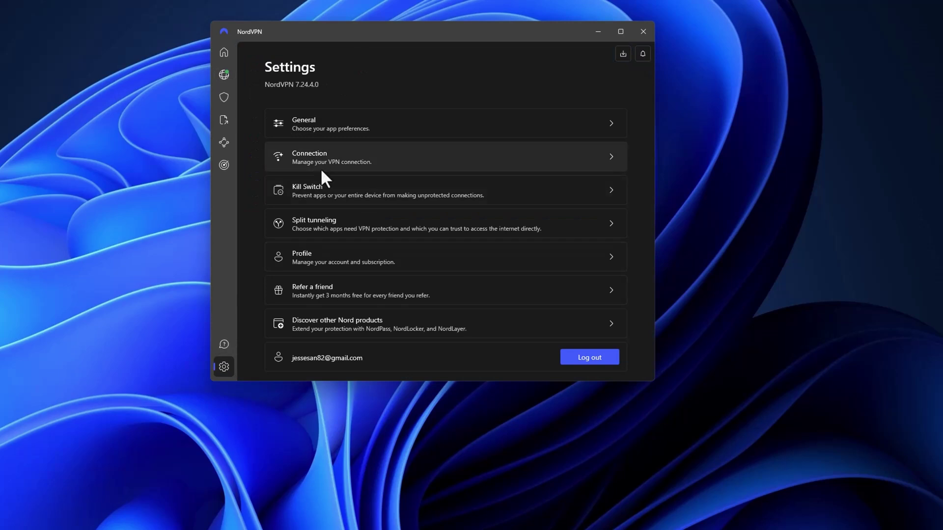
pyautogui.click(322, 190)
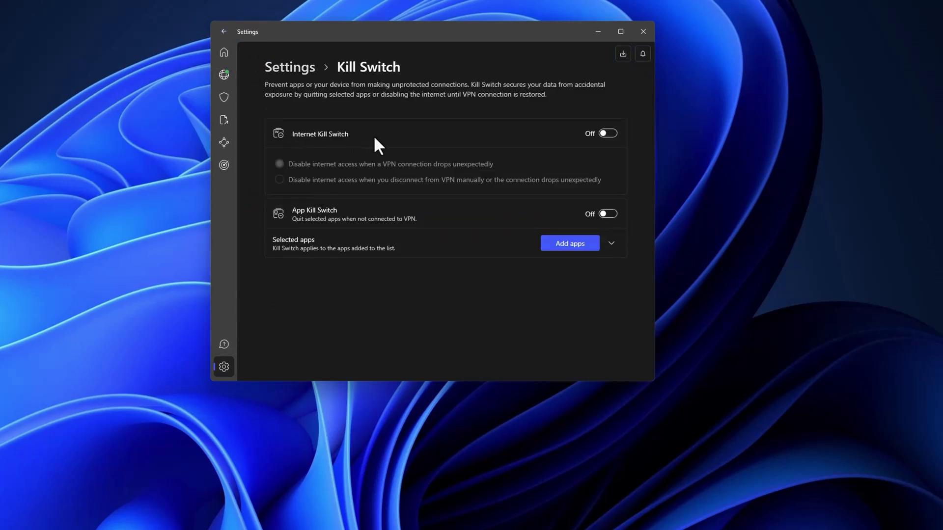
pyautogui.click(607, 133)
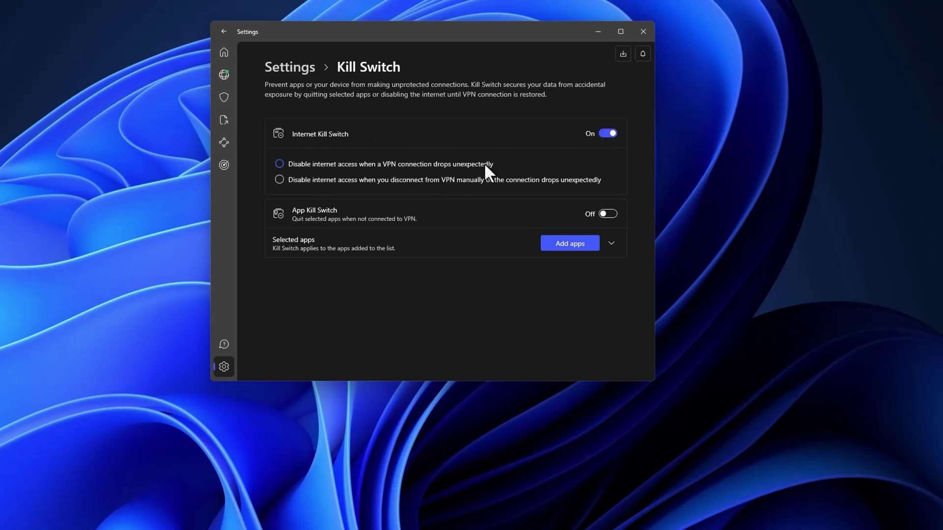
pyautogui.click(607, 134)
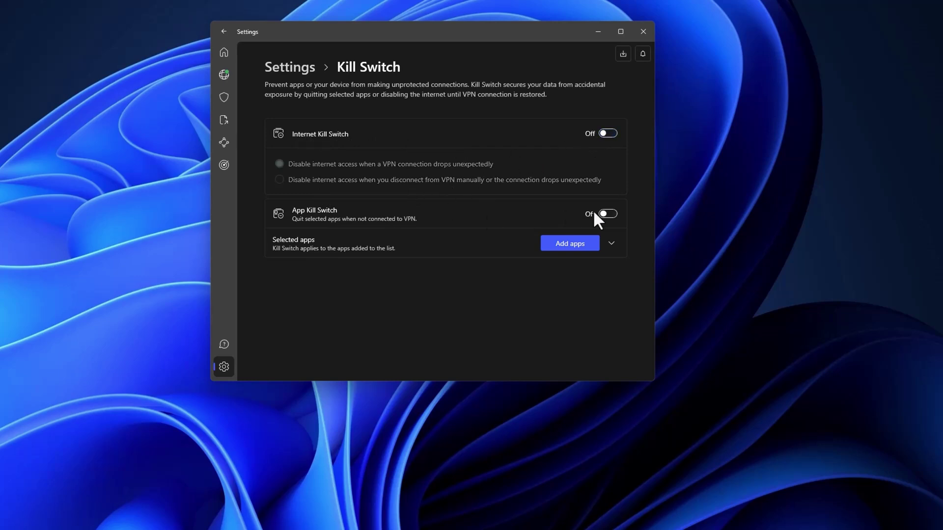
# Add Spotify to the App Kill Switch list, then remove it, leaving no apps selected
pyautogui.click(573, 244)
pyautogui.click(309, 297)
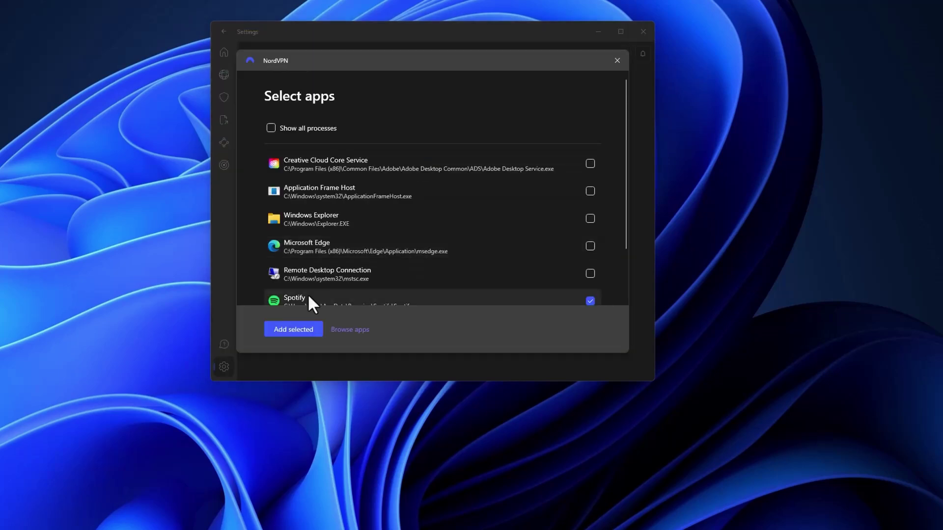
pyautogui.click(293, 330)
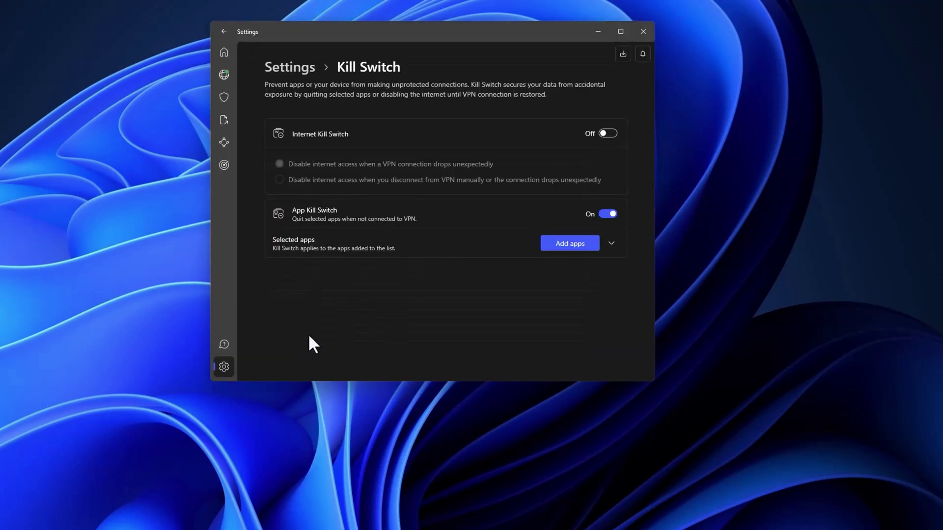
pyautogui.click(610, 244)
pyautogui.click(611, 269)
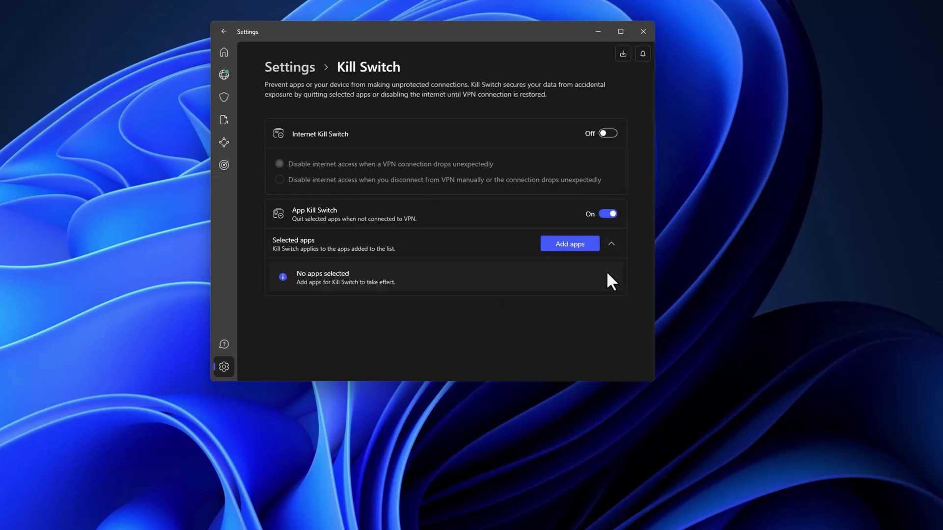